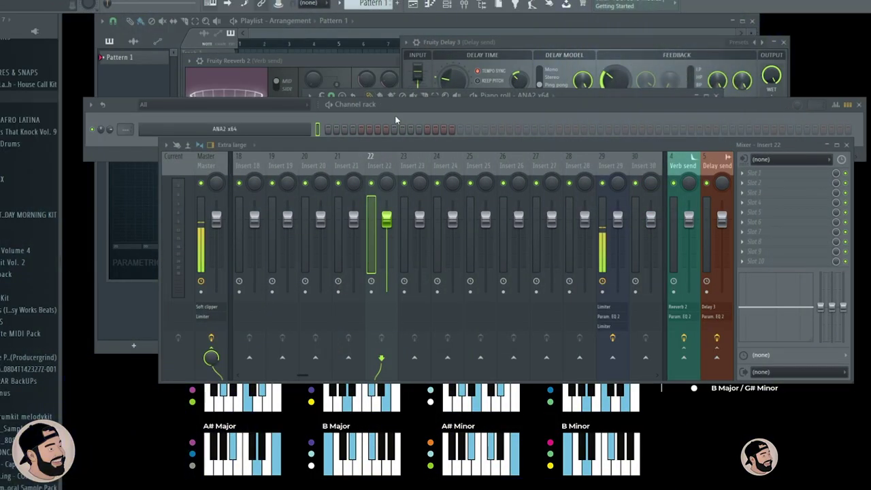
- Load AudioCipher into the first effect slot of mixer track Insert 1 and set its key to D# Minor
left_click(361, 161)
scroll(369, 171, "up", 5)
scroll(369, 170, "up", 2)
left_click(260, 161)
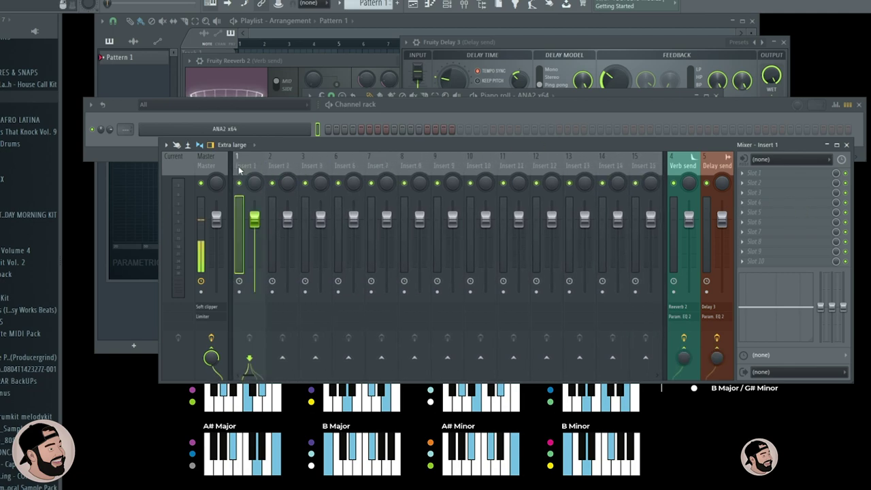
left_click(756, 185)
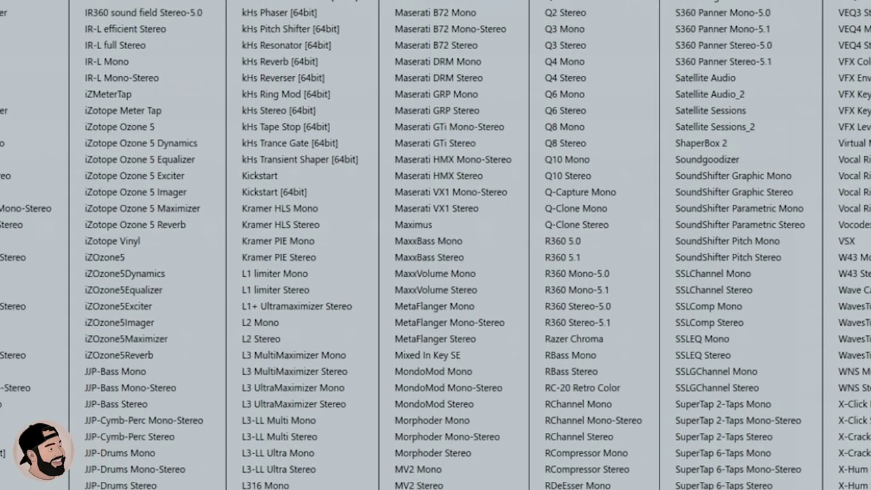
left_click(8, 172)
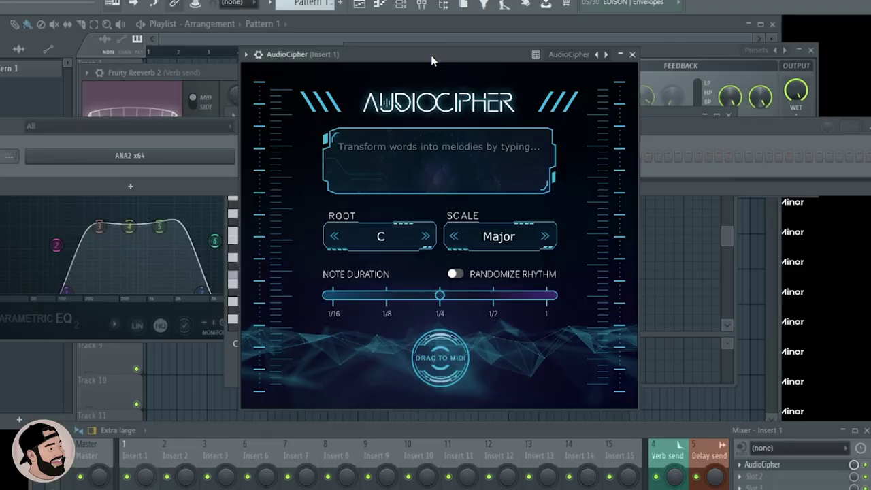
left_click_drag(415, 56, 417, 56)
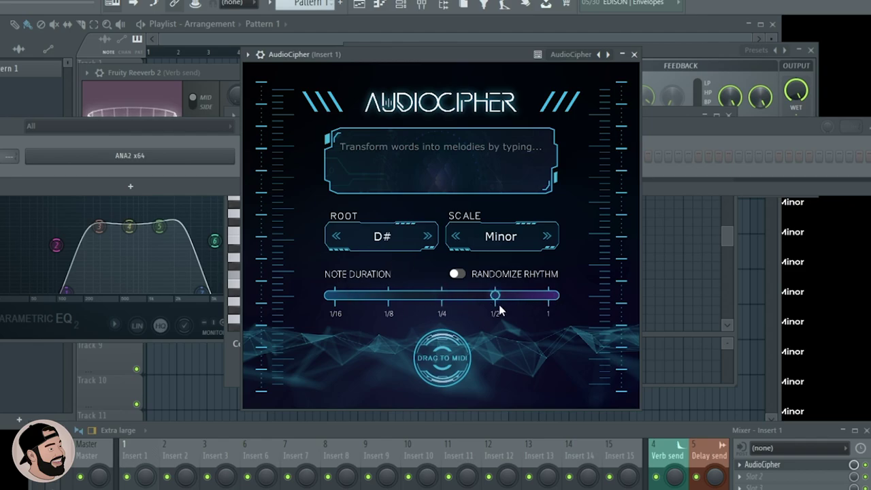
- Set AudioCipher's note duration to 1/4 and enter the phrase "share this with a friend if ya get me"
left_click(345, 299)
left_click_drag(345, 299, 435, 299)
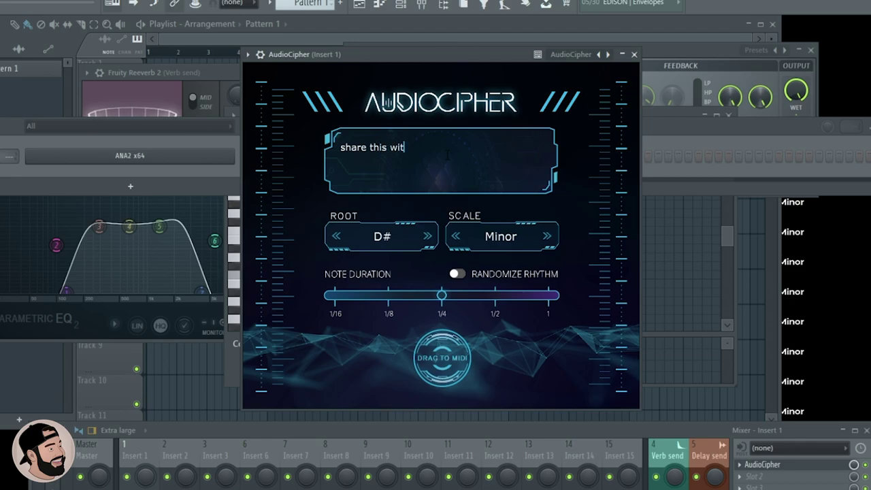
type("a friend ")
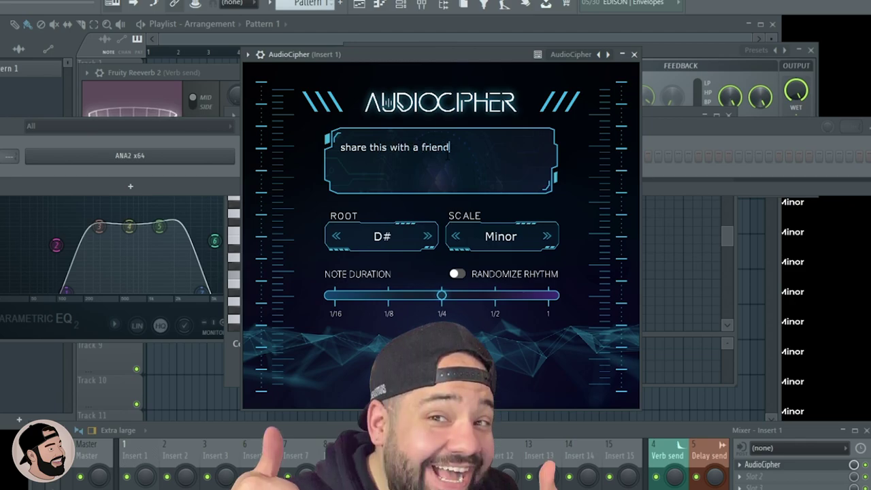
type("if ya get me")
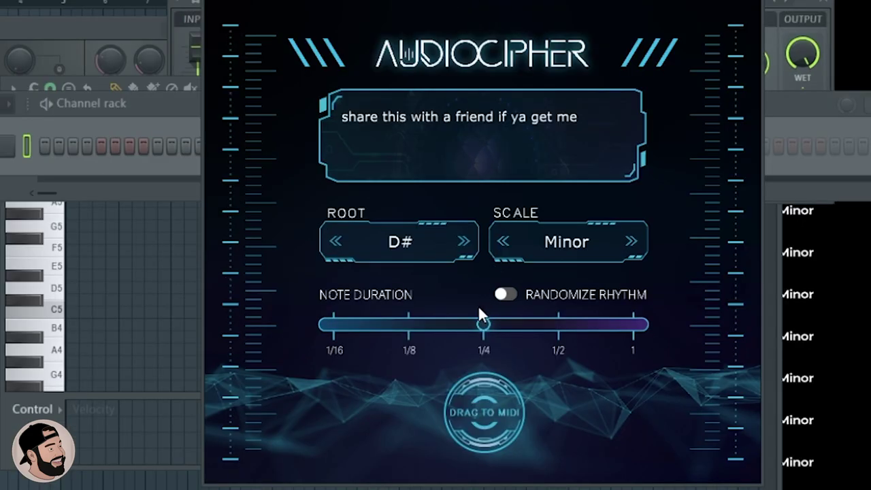
- Transfer AudioCipher's generated MIDI melody into the ANA2 x64 piano roll and play it back
left_click_drag(479, 410, 433, 233)
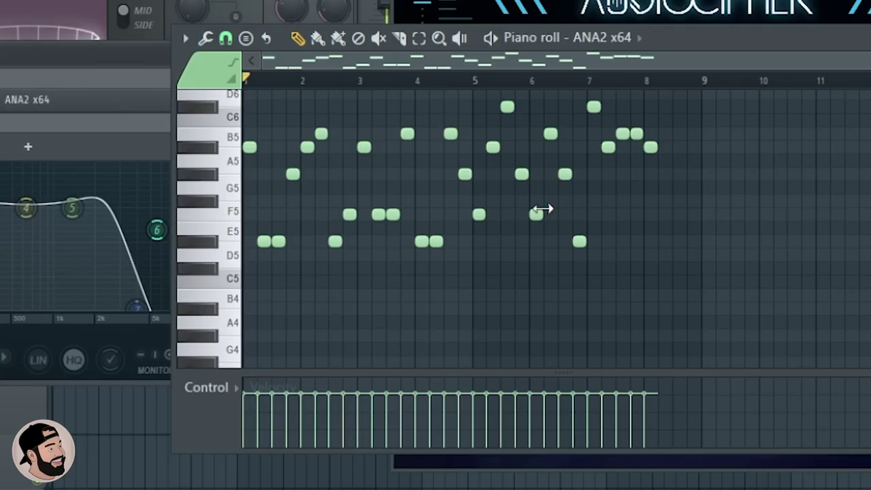
scroll(390, 234, "up", 1)
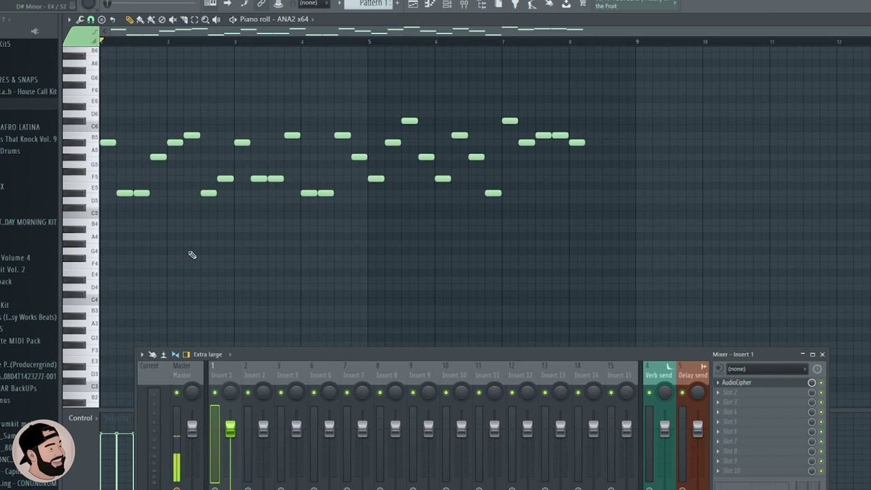
key("space")
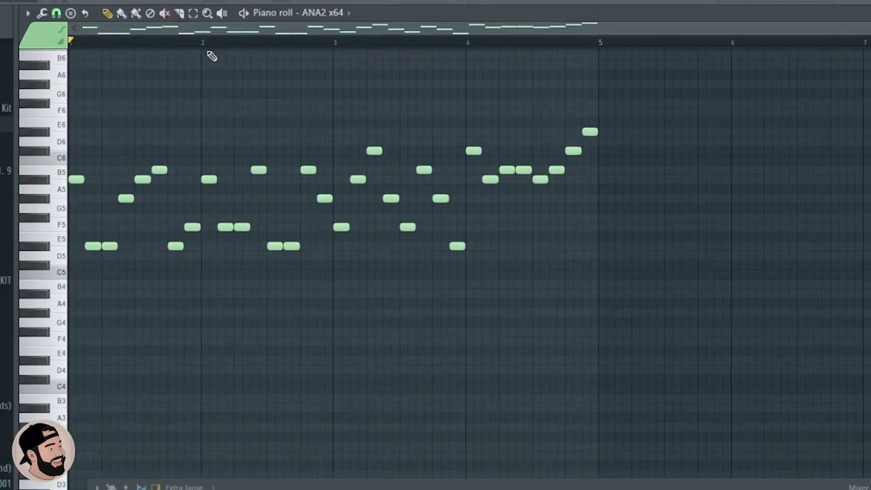
key("space")
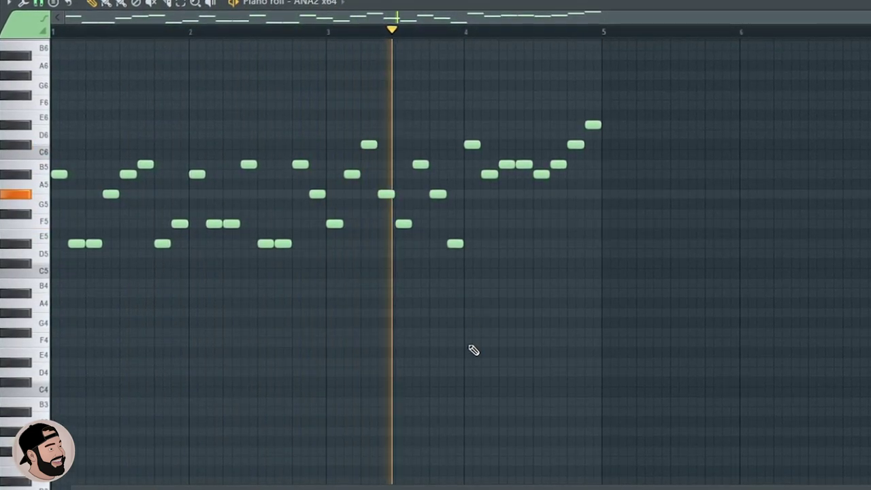
- Add sustained chord notes beneath the melody across four bars in the ANA2 x64 piano roll
key("F9")
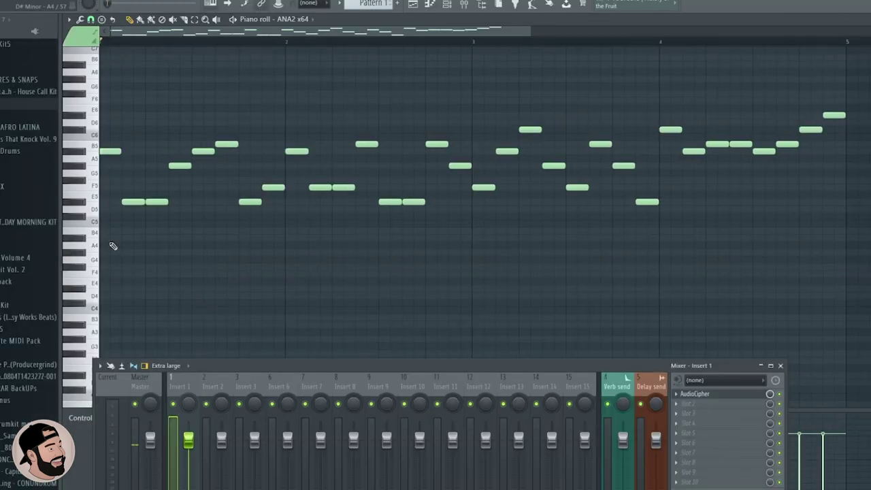
scroll(113, 246, "down", 3)
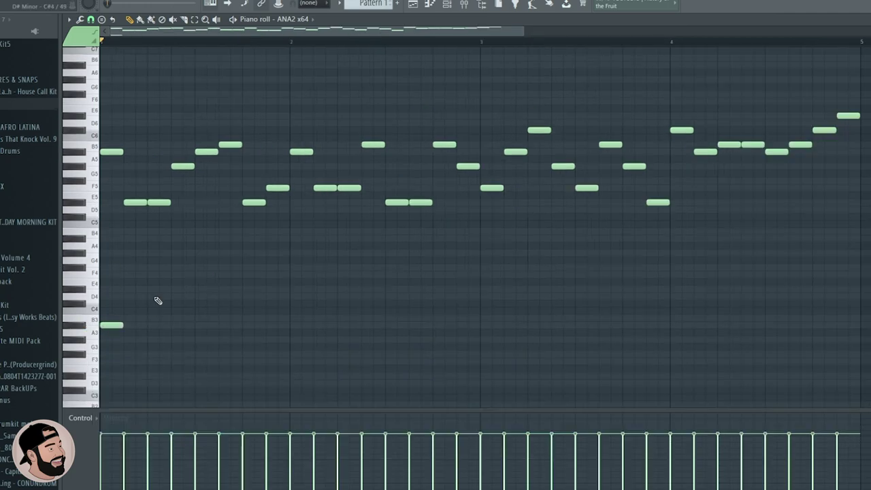
scroll(157, 300, "down", 3)
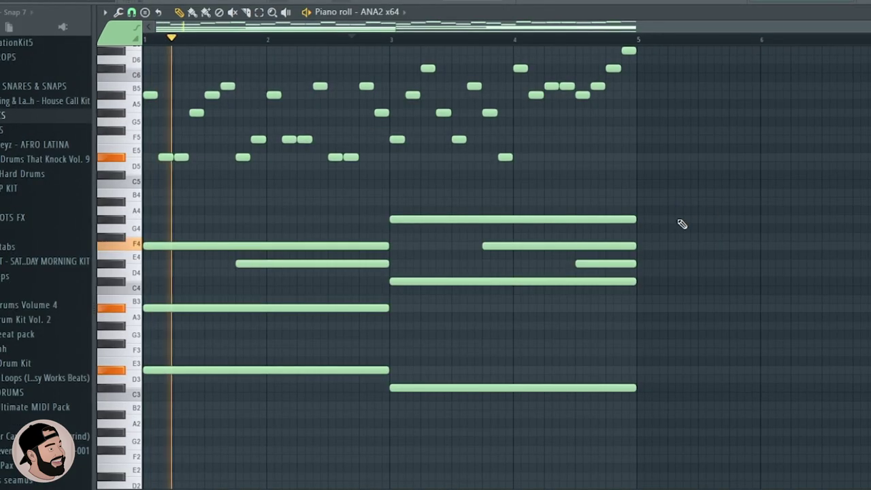
scroll(680, 224, "up", 1)
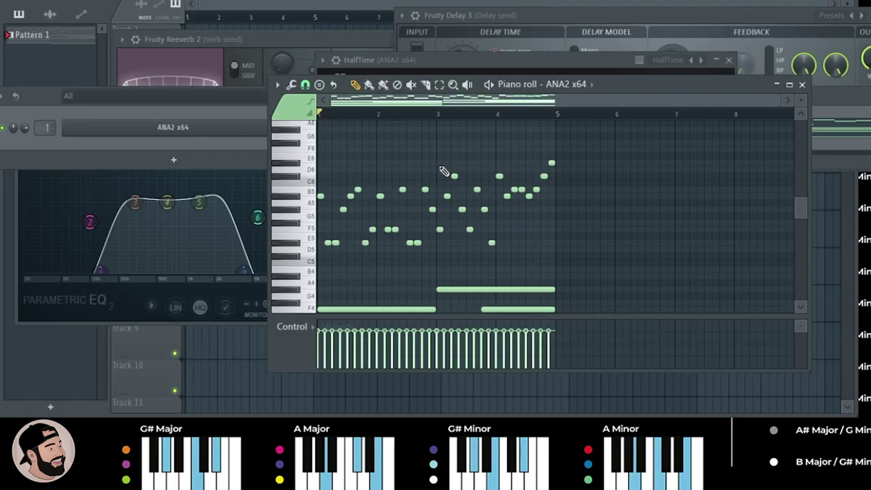
- Shape ANA2 x64's parametric EQ by lowering band 2, slightly boosting bands 4 and 6, and adjusting the band 1 low cut
key("F6")
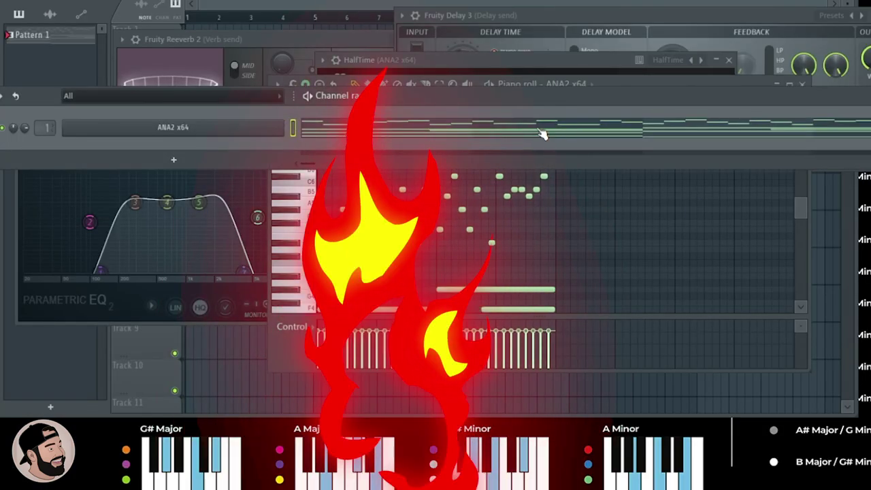
key("Tab")
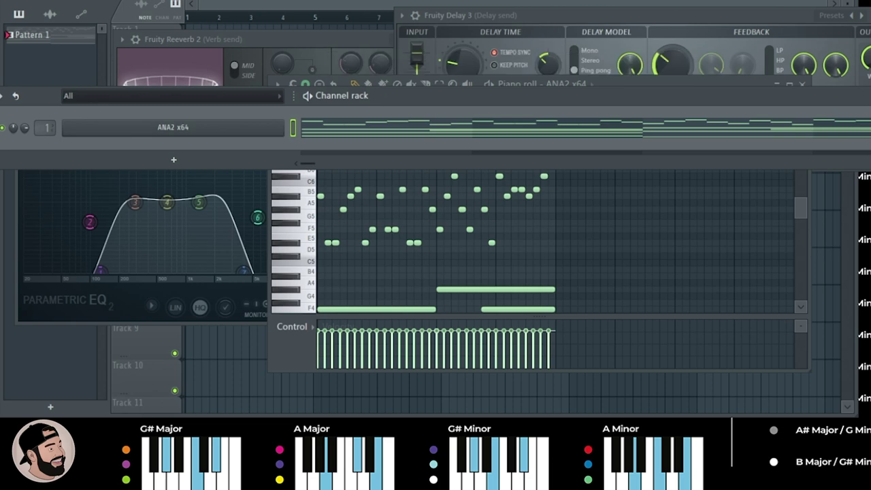
left_click_drag(449, 62, 413, 62)
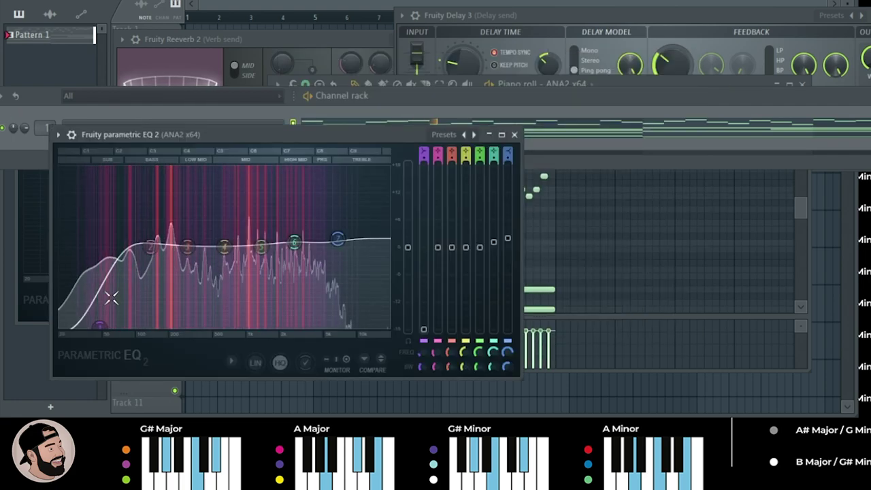
left_click_drag(149, 247, 82, 292)
left_click_drag(224, 247, 224, 238)
left_click_drag(294, 242, 295, 236)
left_click_drag(106, 325, 100, 325)
left_click_drag(83, 293, 73, 311)
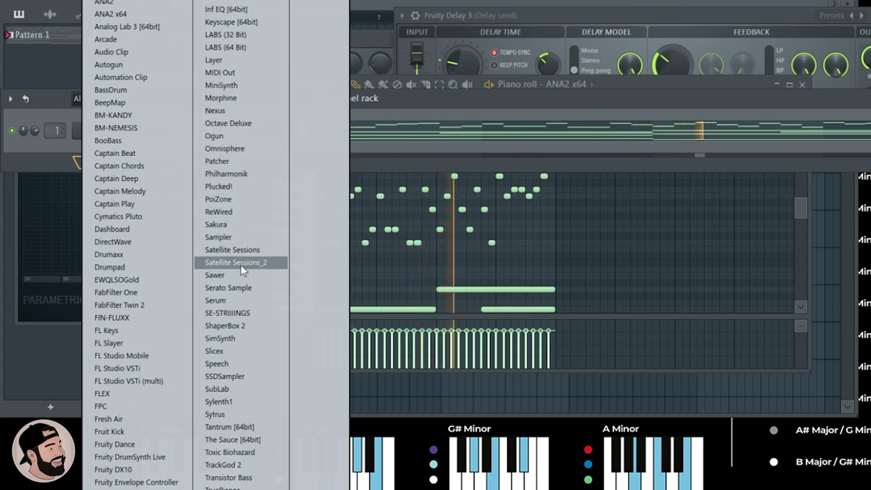
- Add a Sylenth1 channel and load the BS Dark Hover preset from its second bank
left_click(238, 403)
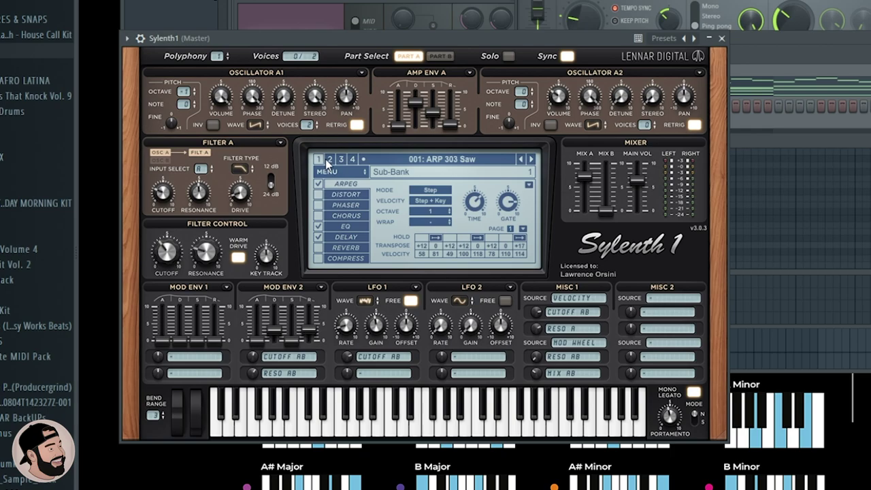
left_click(328, 159)
left_click(441, 160)
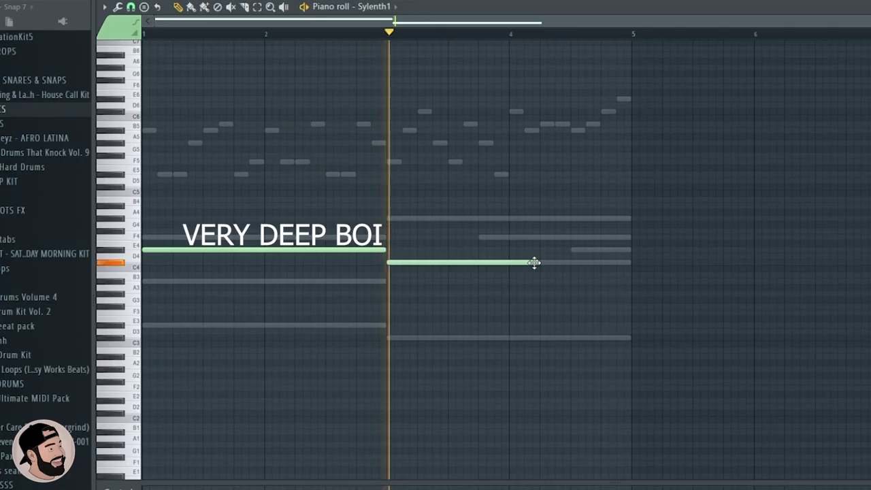
- Extend the second Sylenth1 bass note to the start of bar 5 and route the channel to mixer track 3
left_click_drag(535, 263, 632, 266)
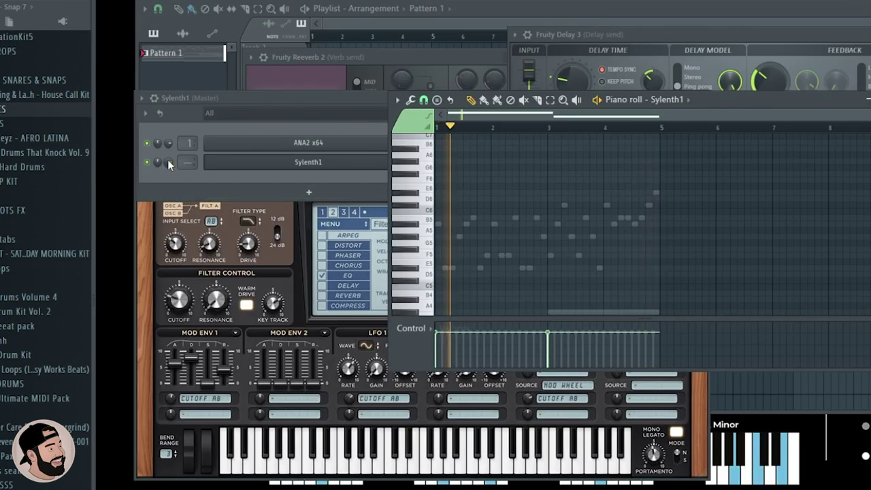
left_click(168, 162)
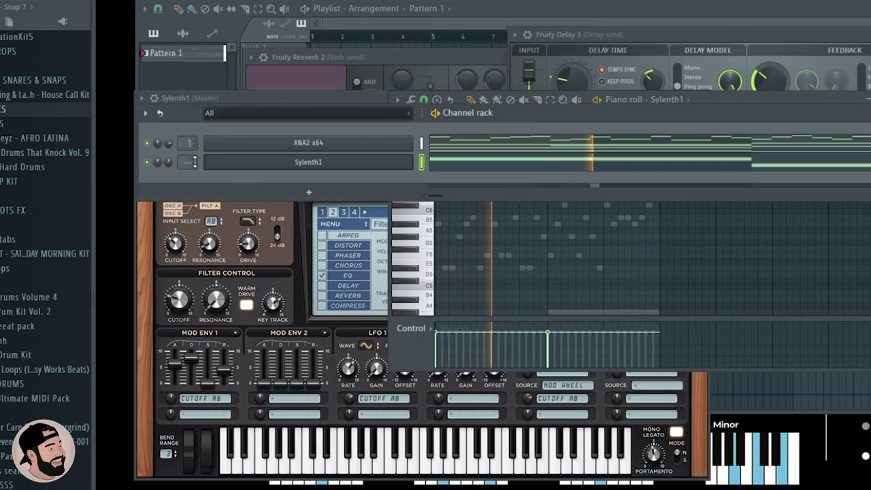
left_click(279, 164)
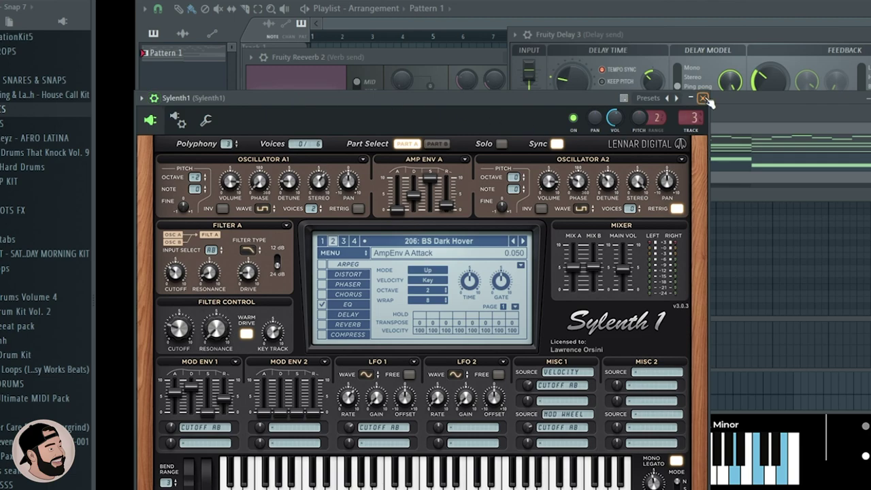
left_click(703, 98)
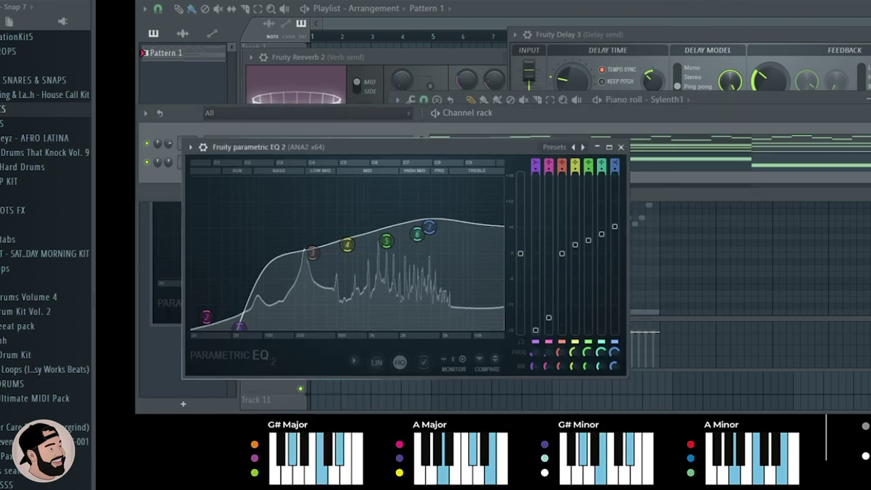
- Tighten the low cut on ANA2 x64's EQ by moving band 1 to about 92 Hz and lowering bands 2 and 3
left_click_drag(204, 328, 243, 331)
left_click_drag(312, 252, 259, 253)
left_click_drag(255, 328, 260, 328)
left_click_drag(259, 253, 243, 266)
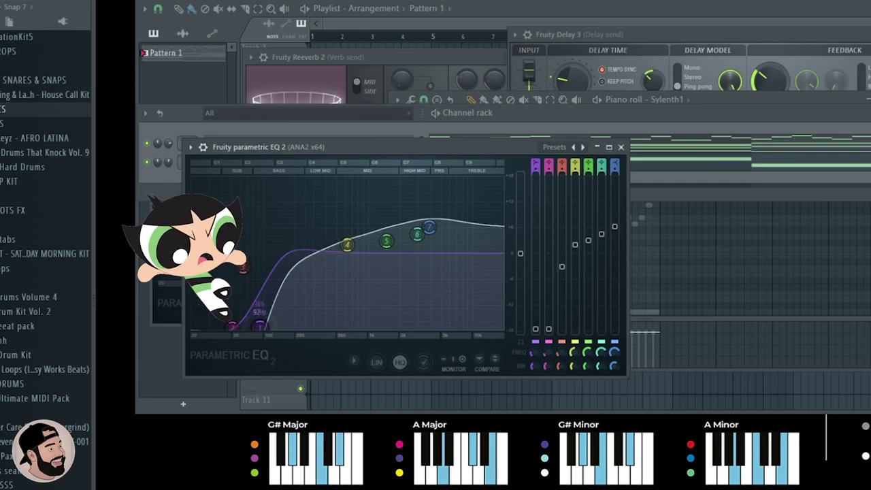
left_click_drag(246, 326, 228, 298)
key("space")
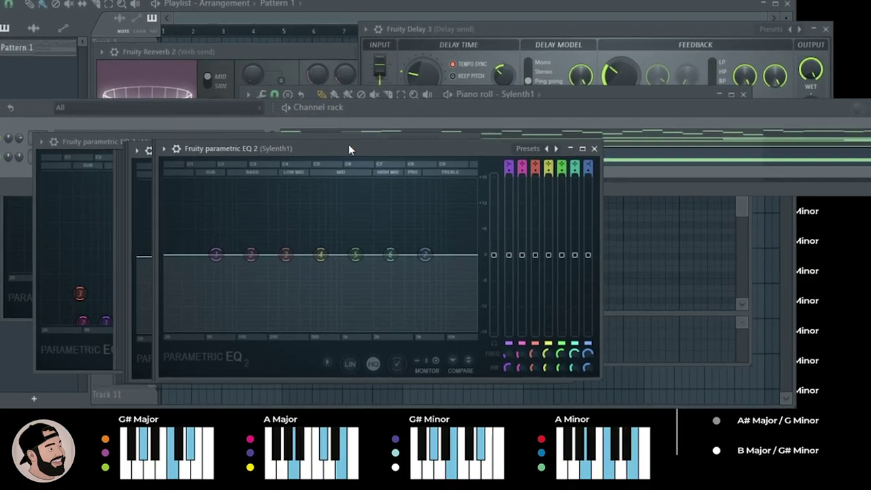
- Shape Sylenth1's parametric EQ with a high cut on band 7 and a low cut on band 1
left_click_drag(500, 152, 837, 178)
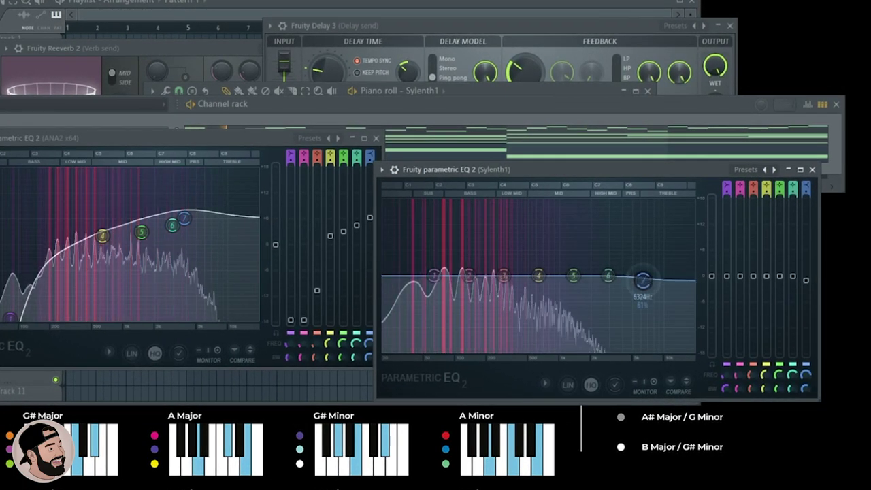
left_click_drag(642, 284, 552, 350)
left_click_drag(434, 274, 408, 349)
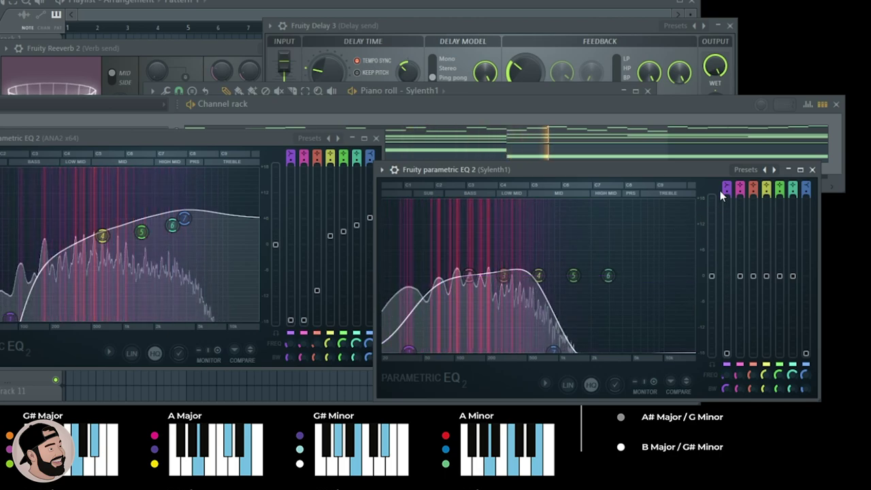
left_click_drag(726, 194, 726, 177)
left_click_drag(408, 351, 411, 351)
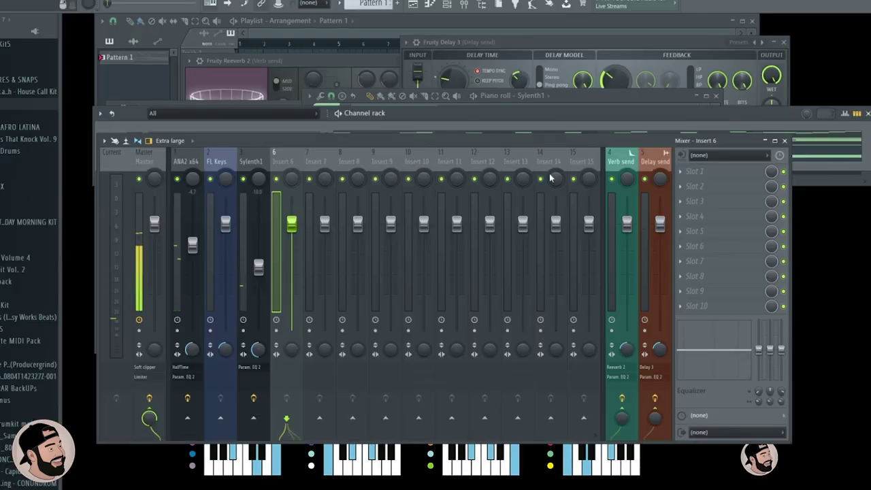
- Load AudioCipher into the first slot of mixer track Insert 6 and enter the phrase "ya get me"
left_click(700, 182)
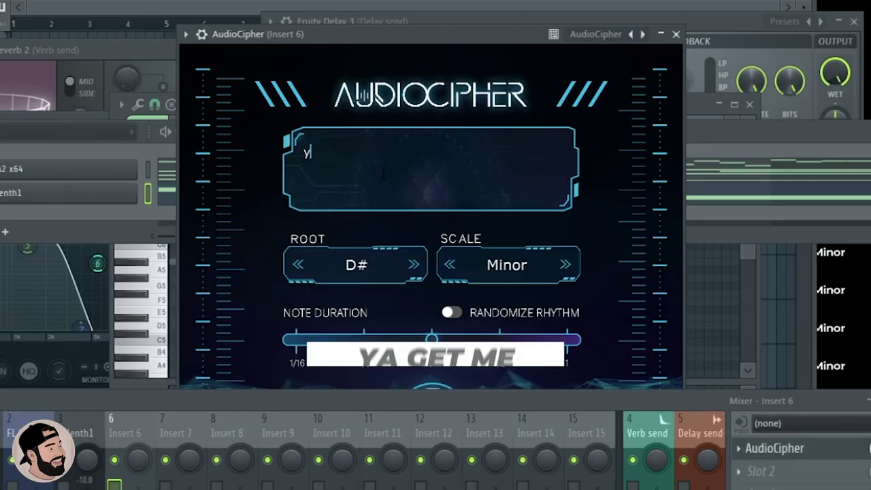
type("age")
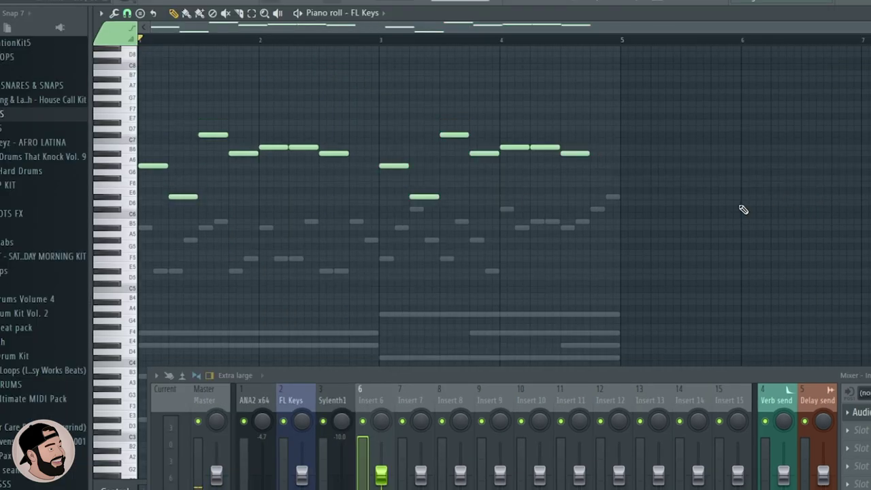
- Play back the FL Keys melody and switch its instrument to Brighter Humbucker Xtra
key("space")
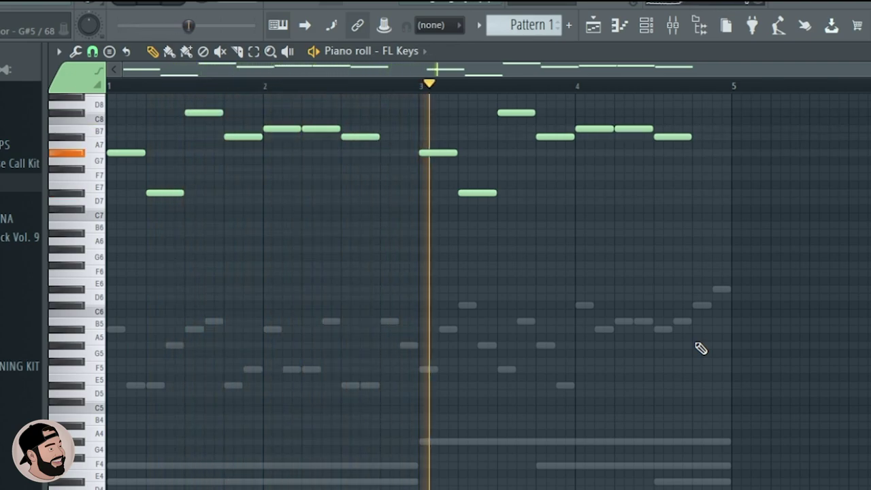
scroll(681, 281, "up", 2)
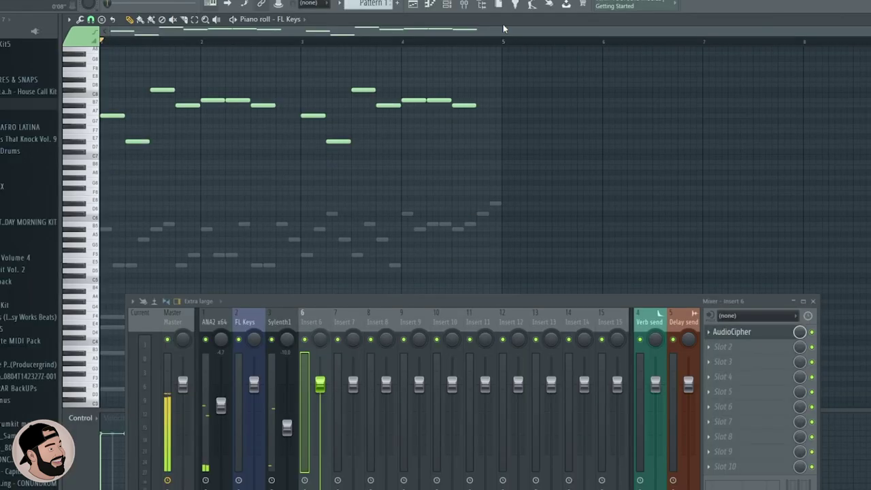
double_click(503, 25)
left_click(222, 124)
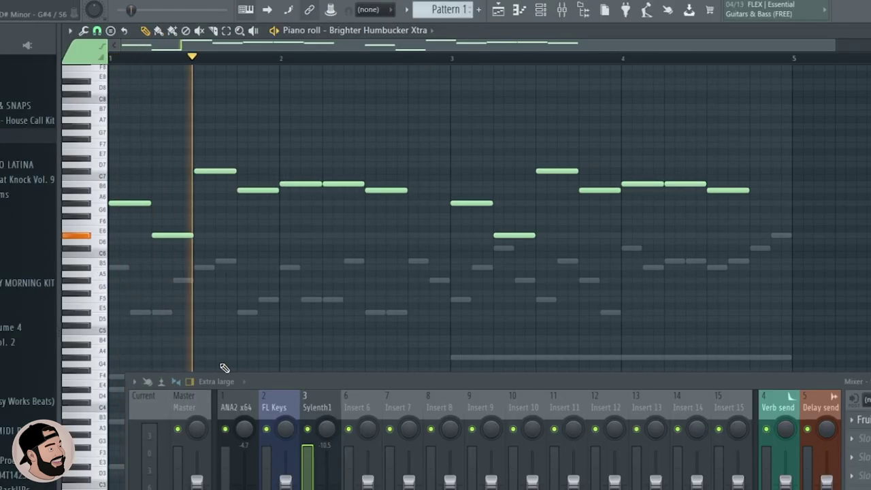
- Route the Brighter Humbucker Xtra channel to mixer track 7 and flatten the dip in Gross Beat's Complex 7 time envelope
double_click(479, 29)
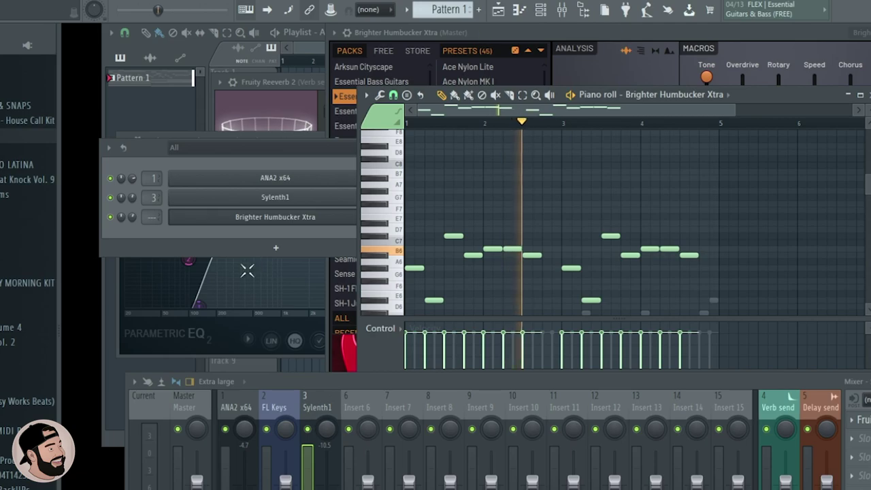
left_click(272, 218)
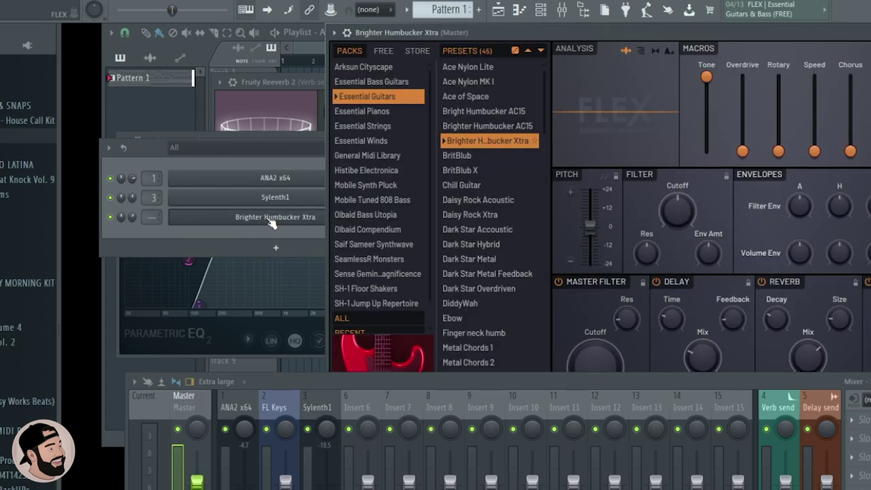
left_click(348, 33)
key("ctrl+l")
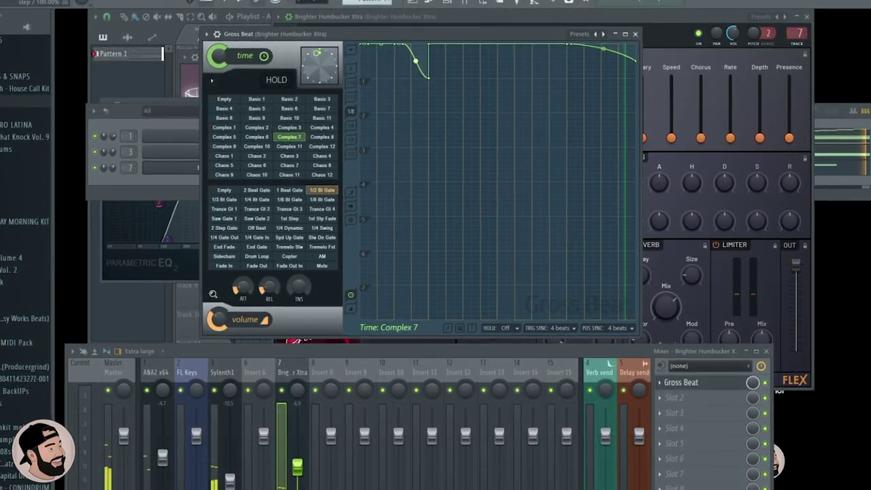
left_click_drag(428, 77, 431, 28)
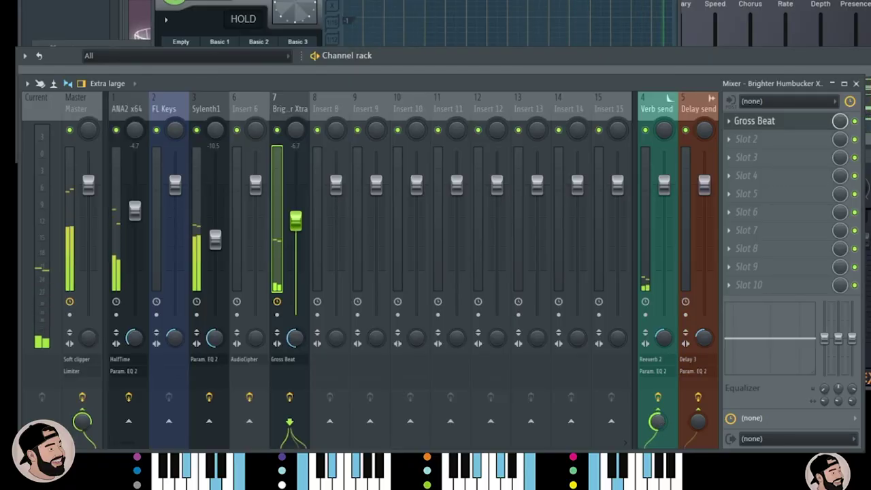
- Add Fruity parametric EQ 2 after Gross Beat on the Brighter Humbucker Xtra track, with a low cut on band 1 and lowered bands 2 and 3
left_click(732, 191)
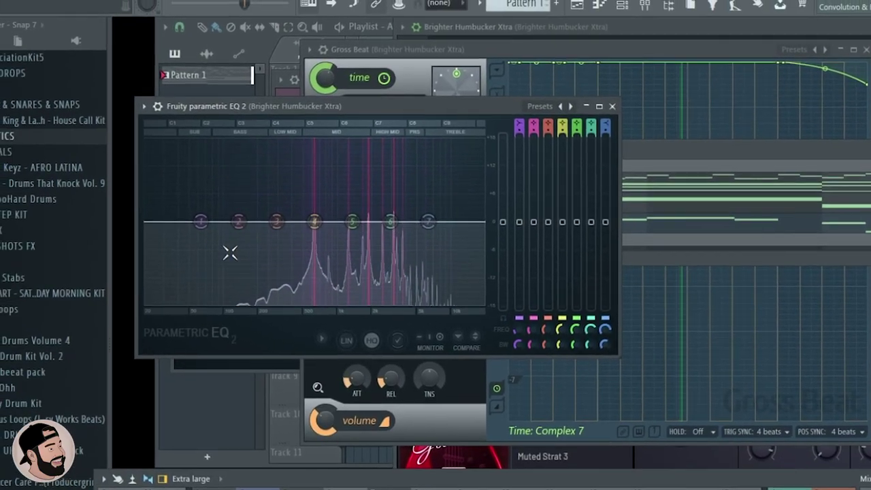
left_click_drag(201, 221, 290, 302)
left_click_drag(390, 222, 384, 208)
left_click_drag(251, 227, 227, 288)
left_click_drag(279, 223, 268, 247)
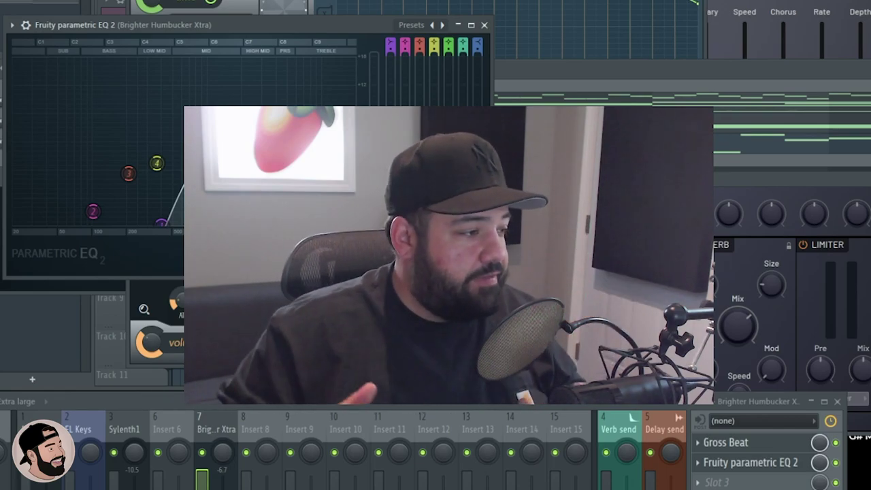
left_click_drag(337, 24, 419, 45)
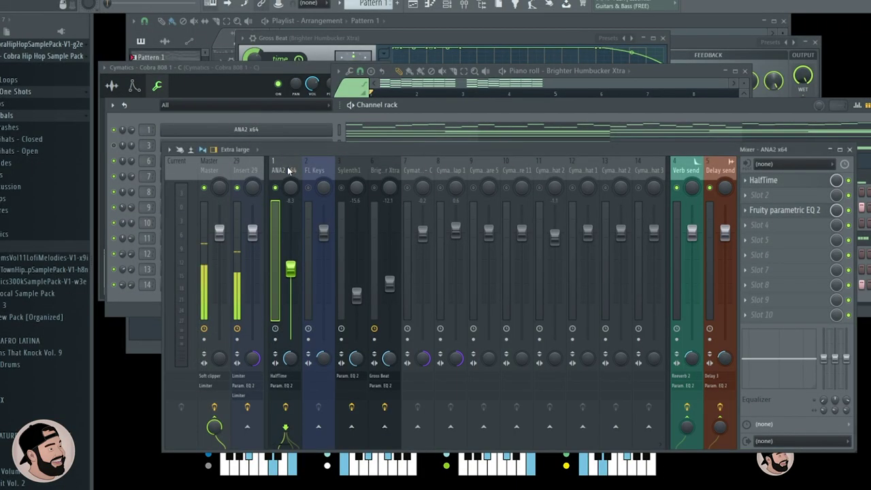
- Insert Fruity Delay 3 between HalfTime and the parametric EQ on the ANA2 x64 mixer track
left_click(753, 196)
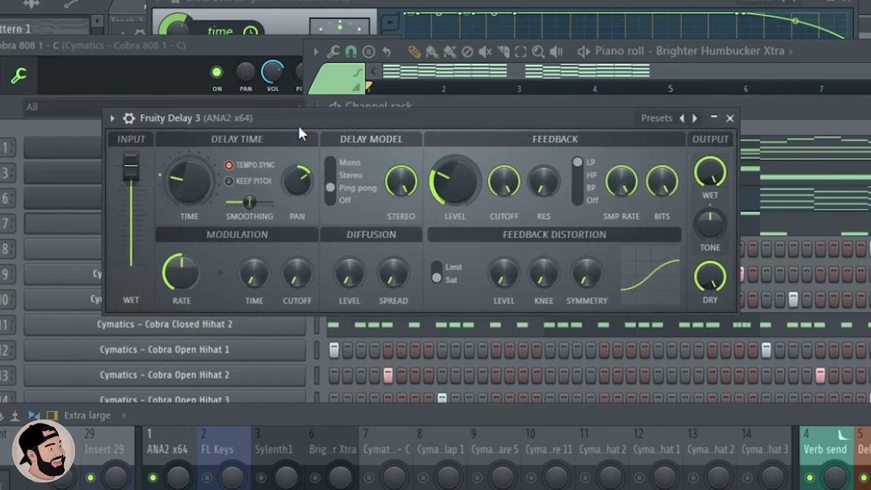
left_click_drag(299, 126, 317, 128)
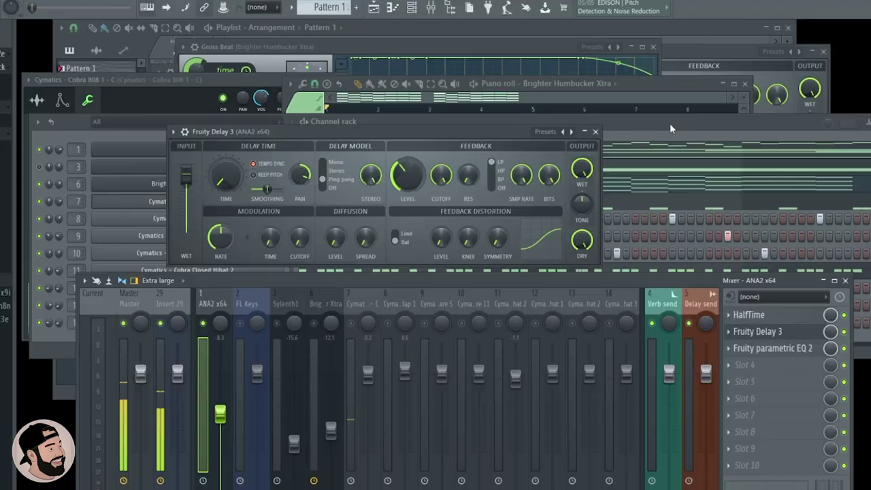
- Mute the ANA2 x64, Sylenth1 and Brighter Humbucker Xtra channels, open the Cobra 808 1 - C notes and play back the pattern
left_click(669, 129)
left_click_drag(515, 285, 515, 339)
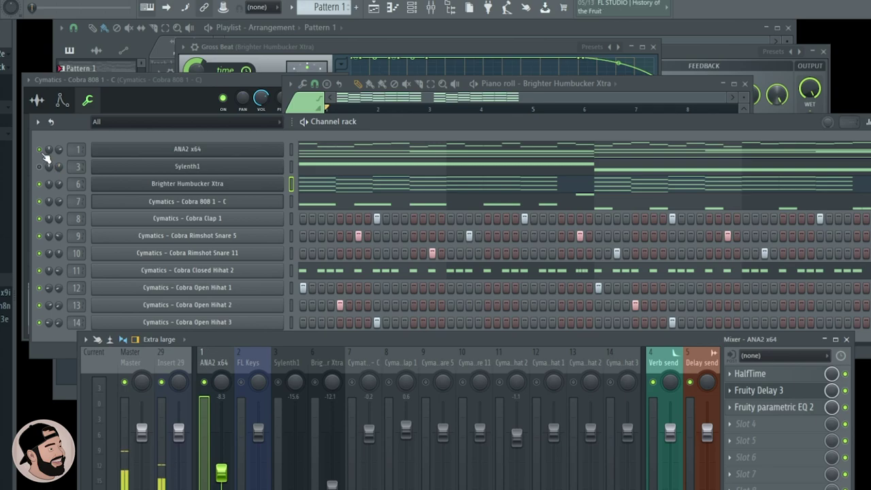
left_click_drag(383, 339, 378, 366)
left_click(415, 205)
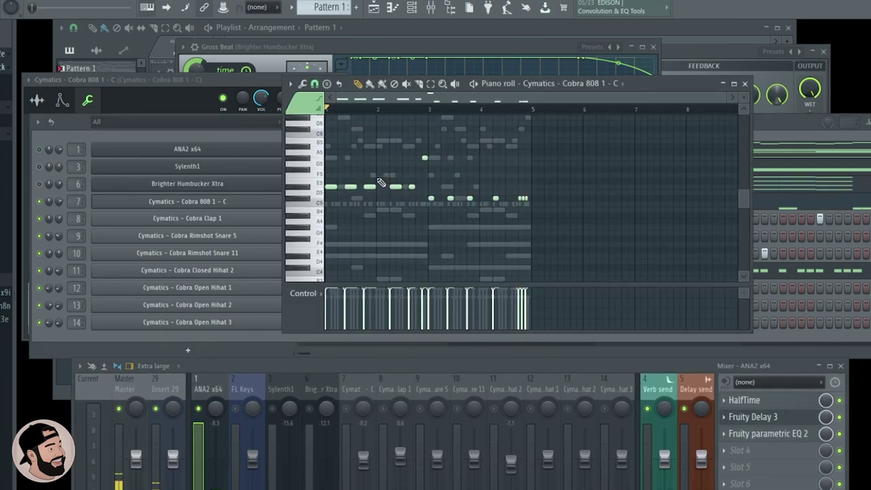
left_click_drag(604, 88, 615, 89)
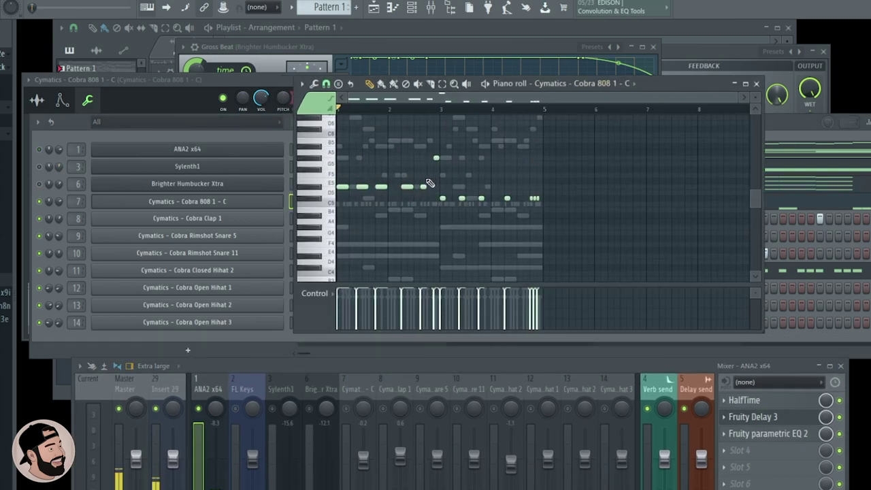
key("space")
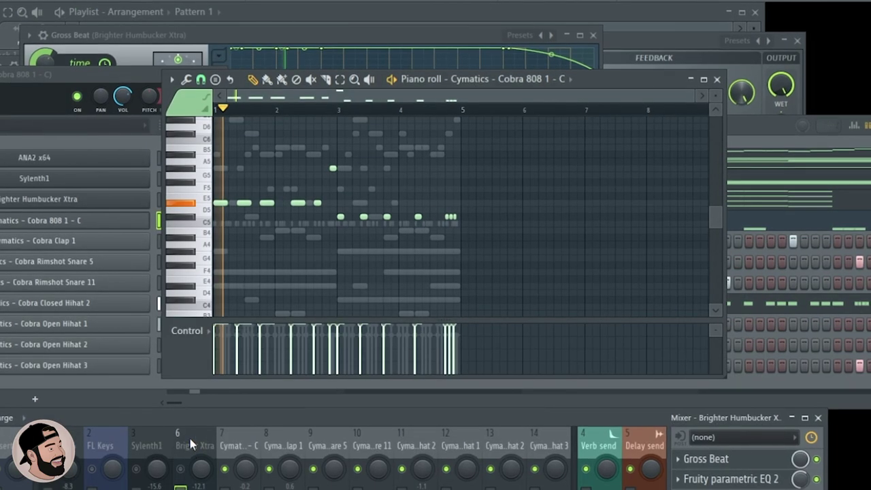